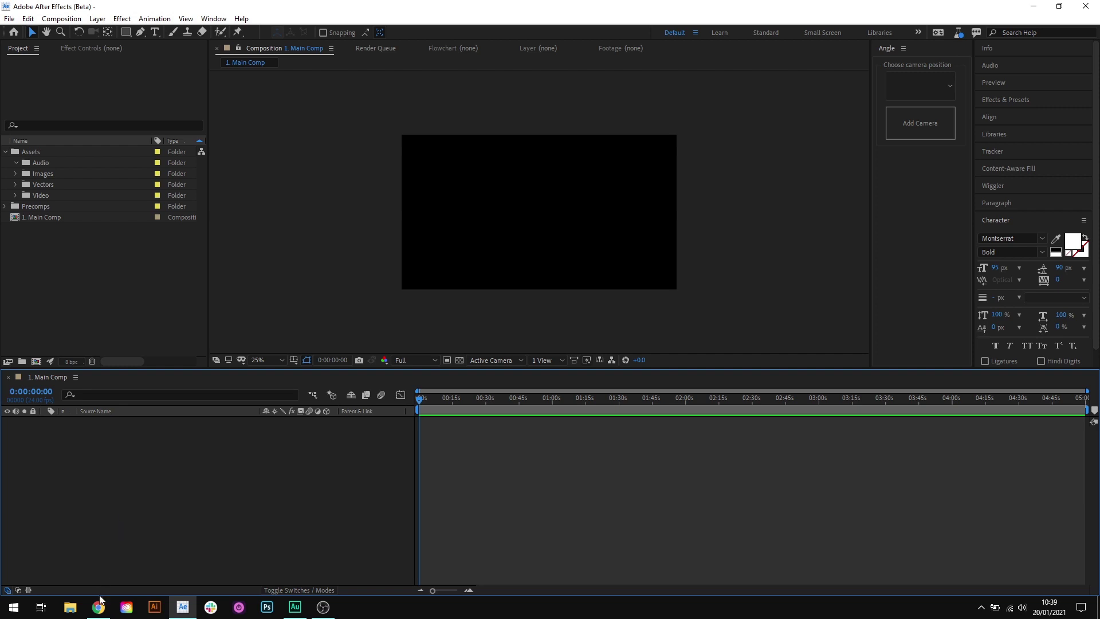
Bring Chrome forward on the 'Business Processes for Motion Designers' course page and briefly highlight its title
click(103, 567)
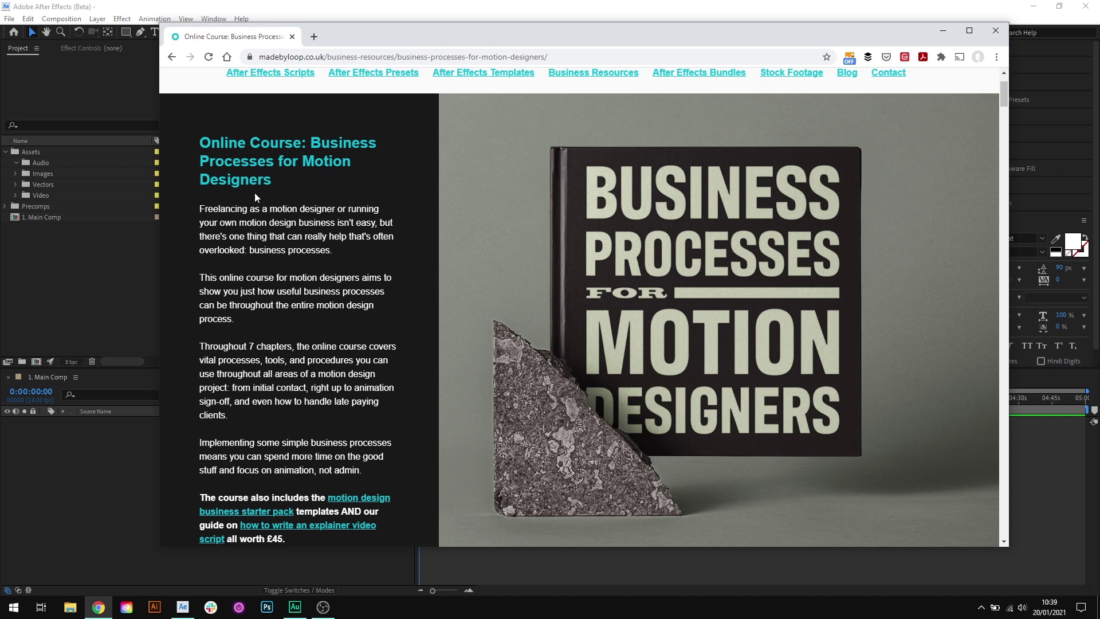
drag(310, 143, 338, 194)
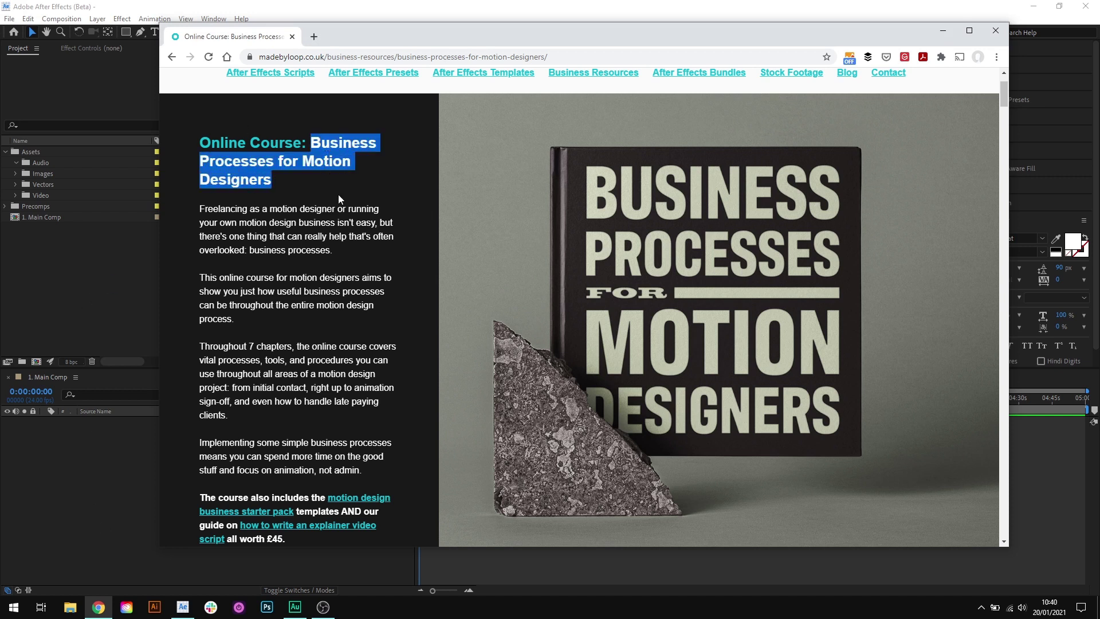
click(366, 186)
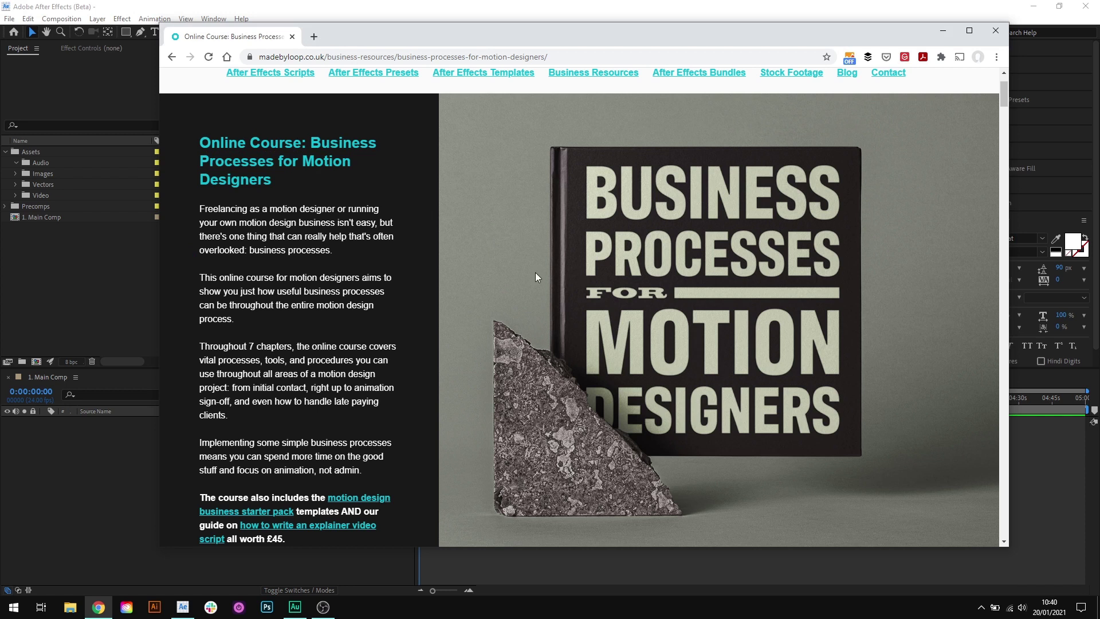
Switch back to the After Effects window with the empty 1. Main Comp open
click(107, 468)
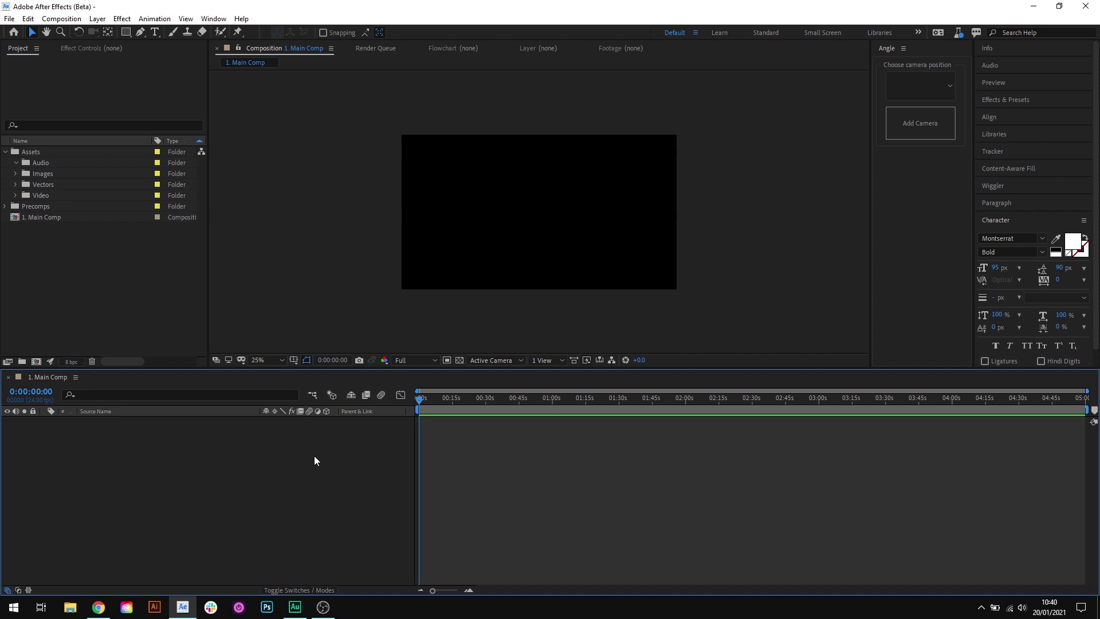
Review the Assets subfolders (Audio, Images, Vectors, Video) and Precomps, then collapse Assets
click(50, 153)
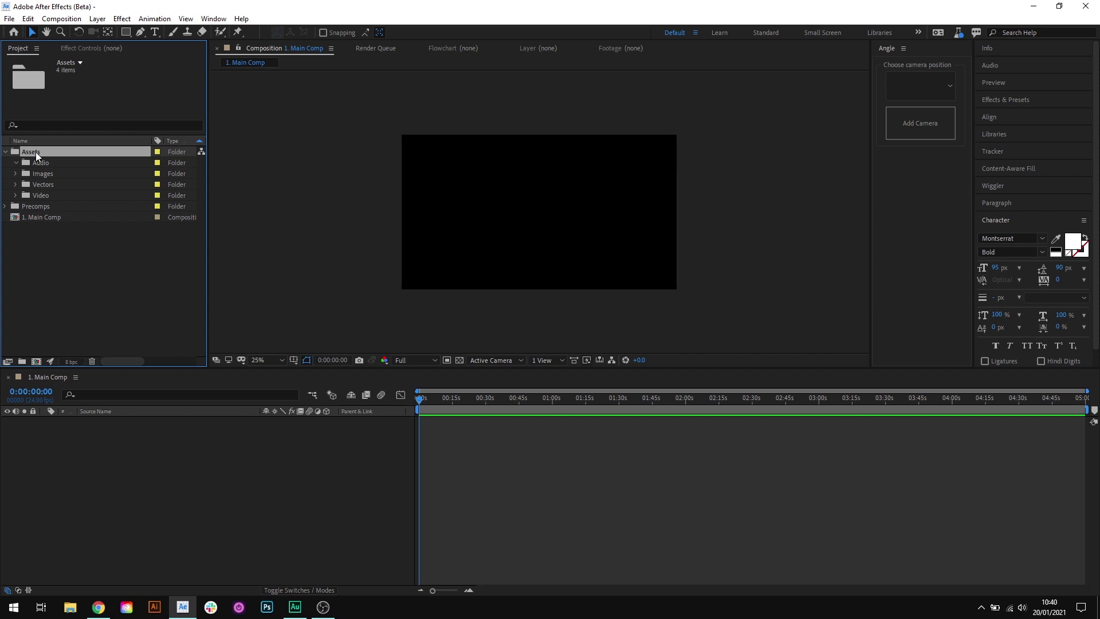
click(73, 164)
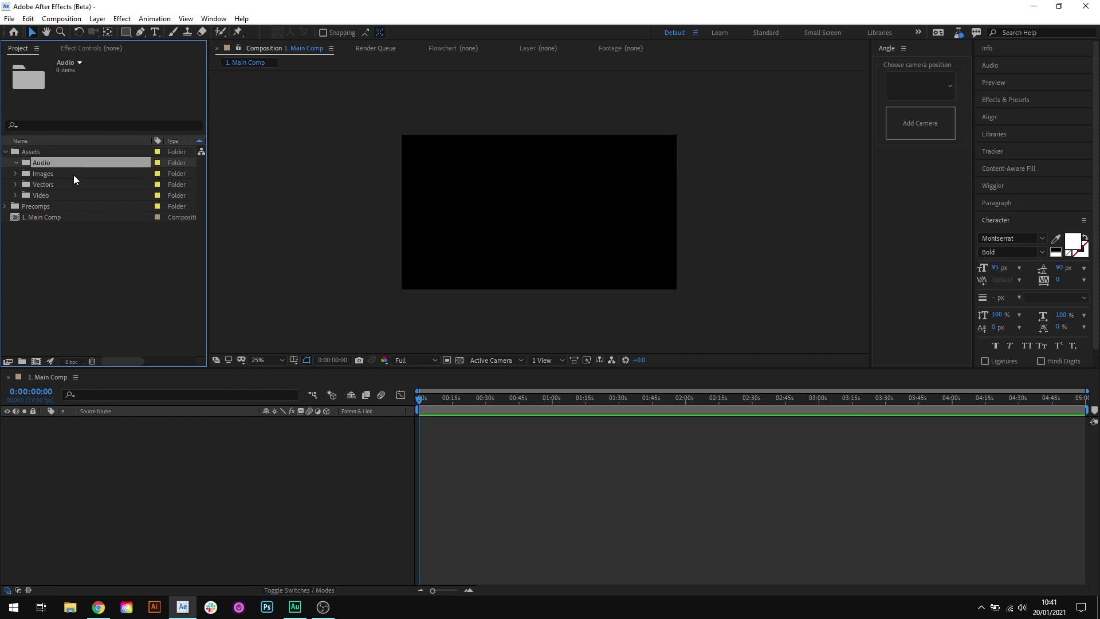
click(74, 175)
click(74, 185)
click(72, 195)
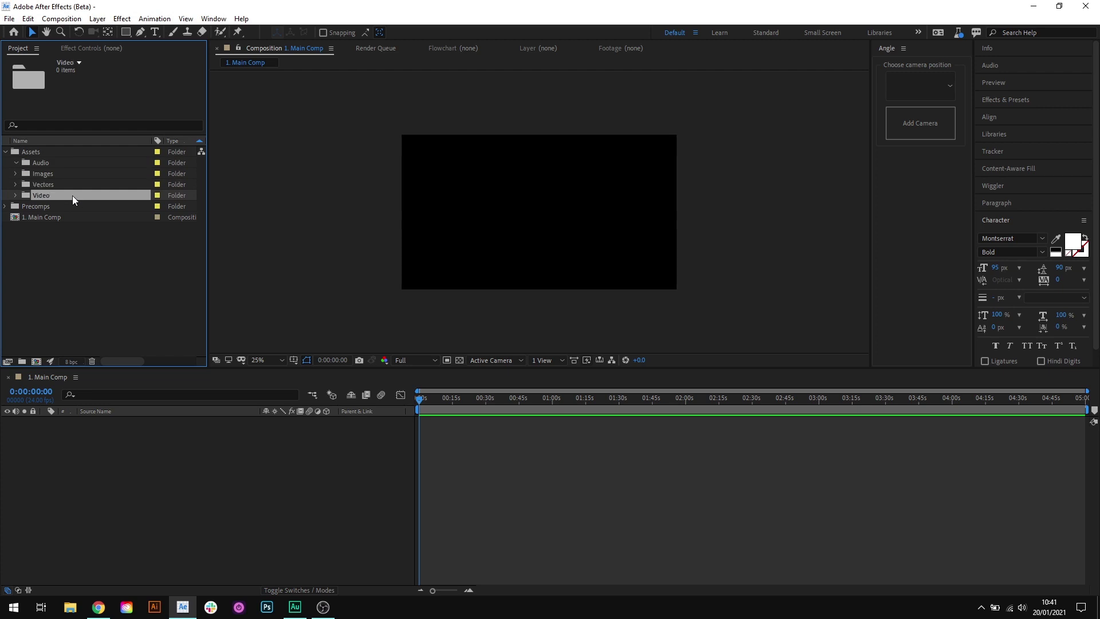
click(39, 208)
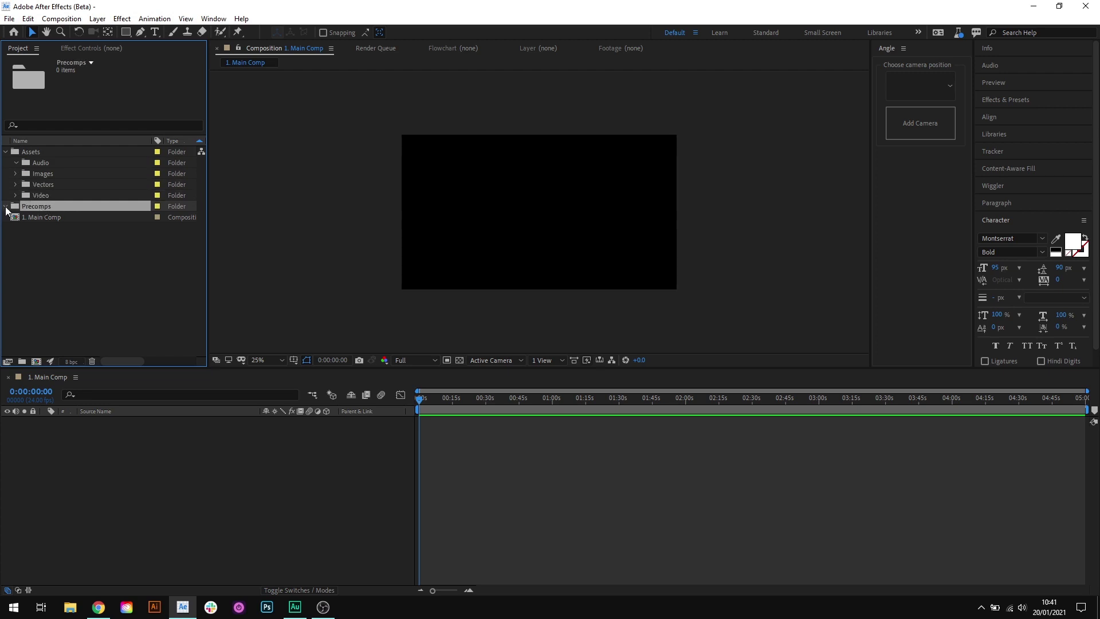
click(75, 266)
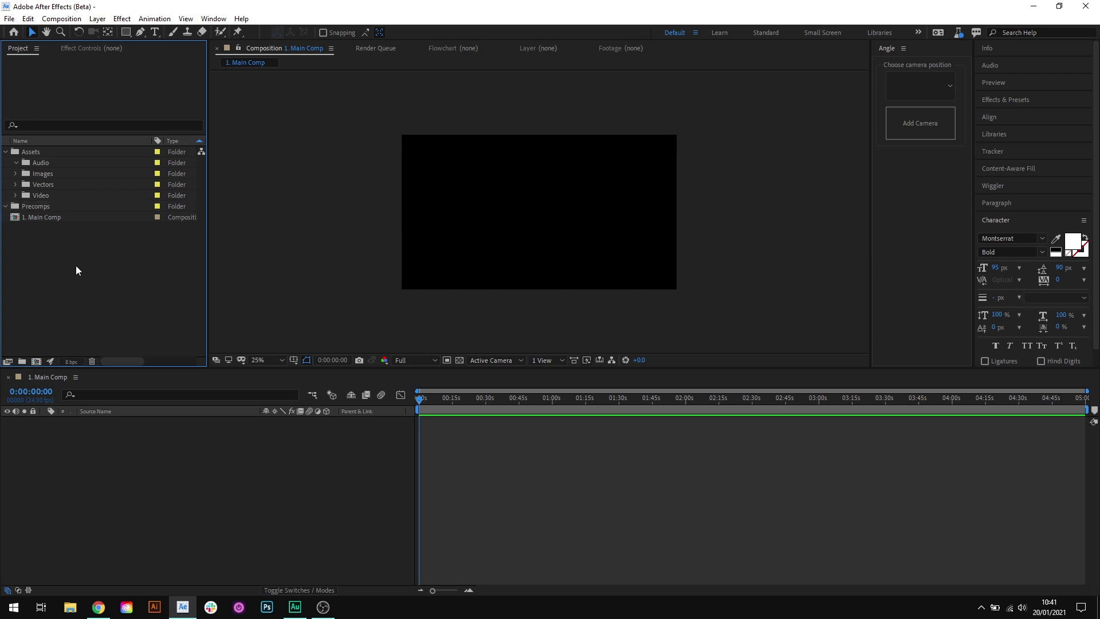
click(6, 152)
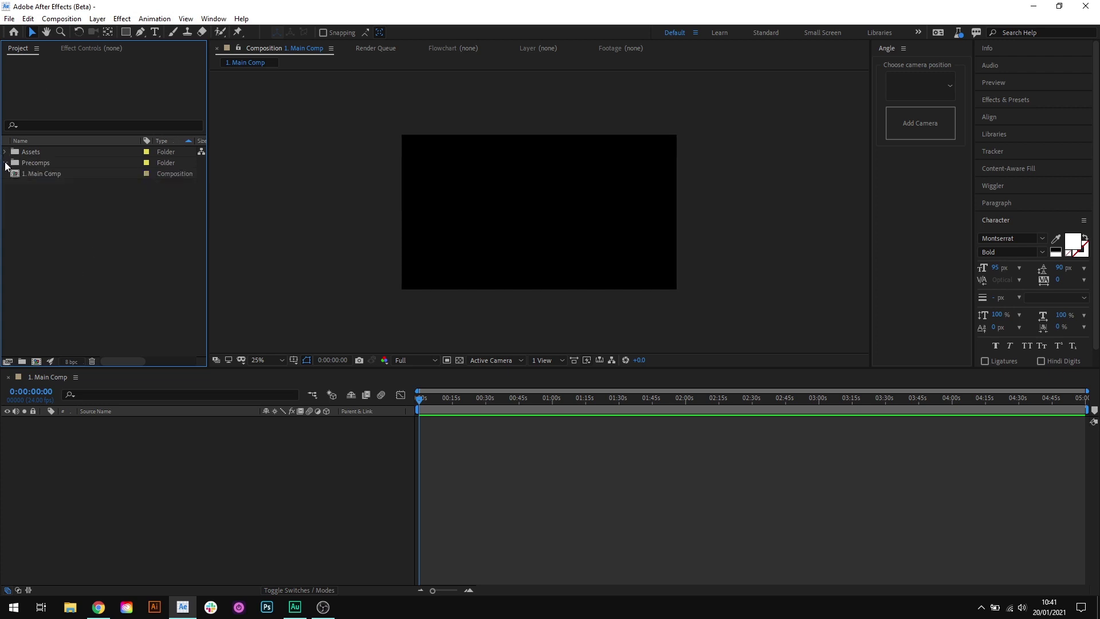
click(73, 174)
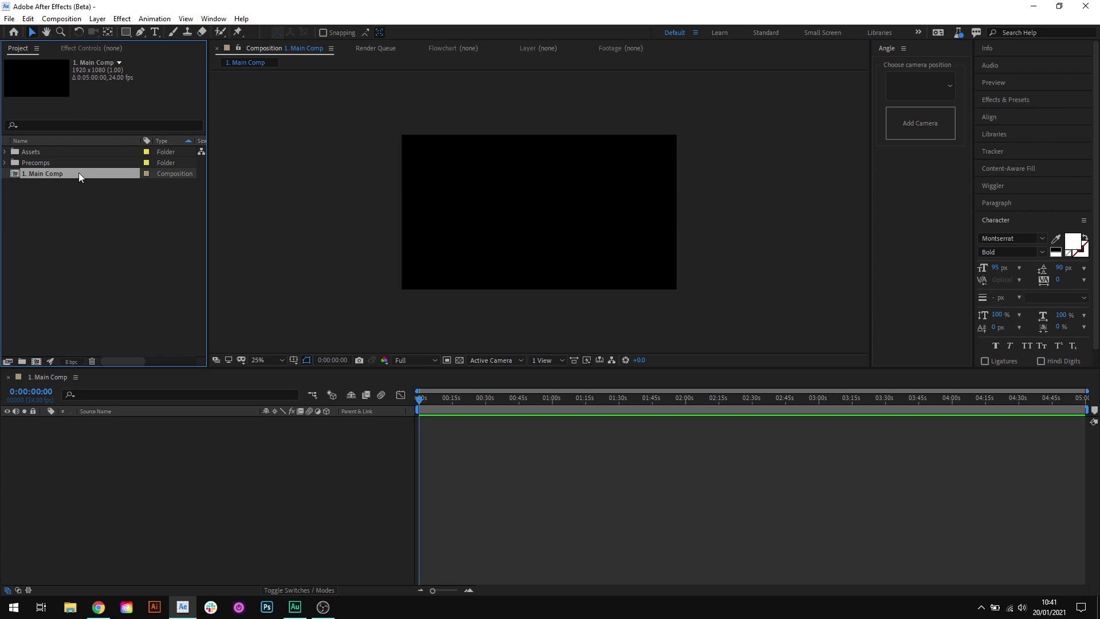
click(67, 190)
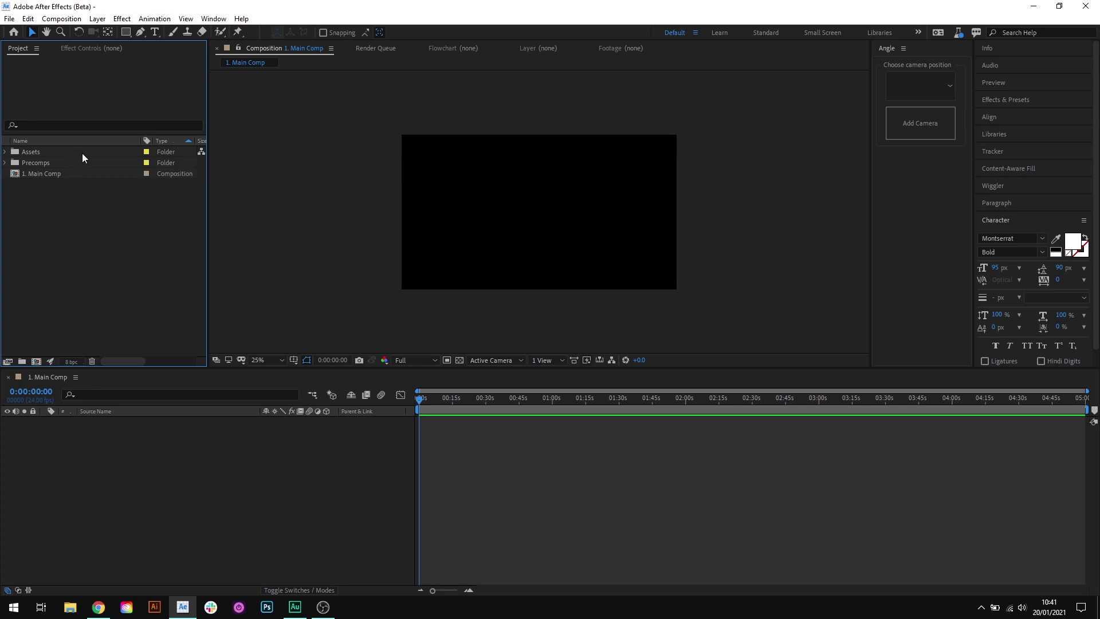
Expand Assets to reveal its Audio, Images, Vectors and Video subfolders
click(6, 152)
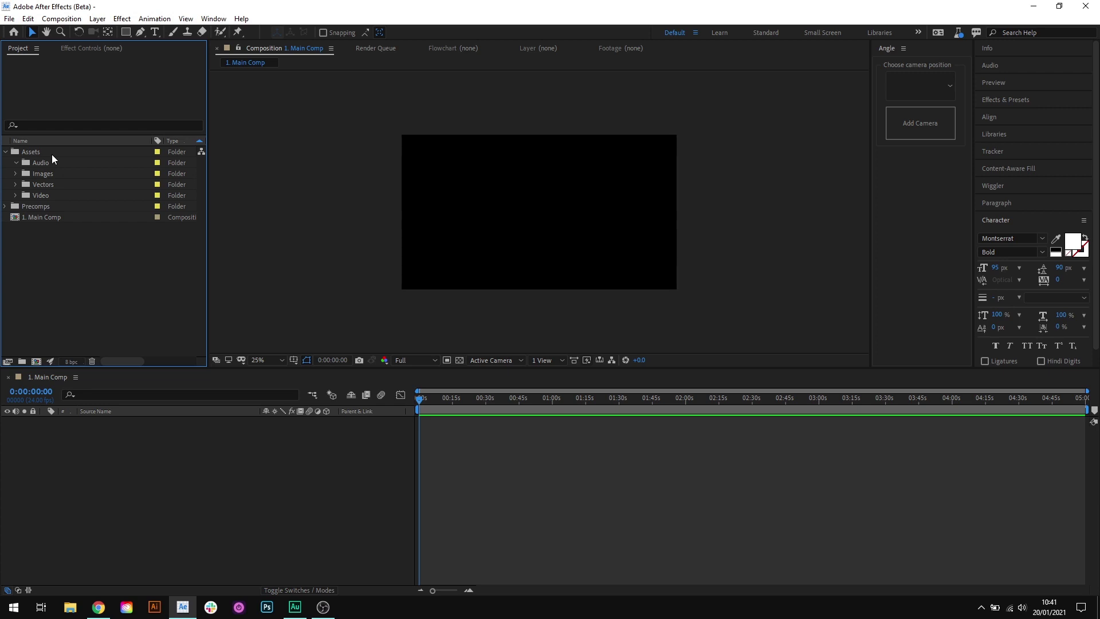
Save a copy of the project as an After Effects template named 'New Project Template'
click(12, 19)
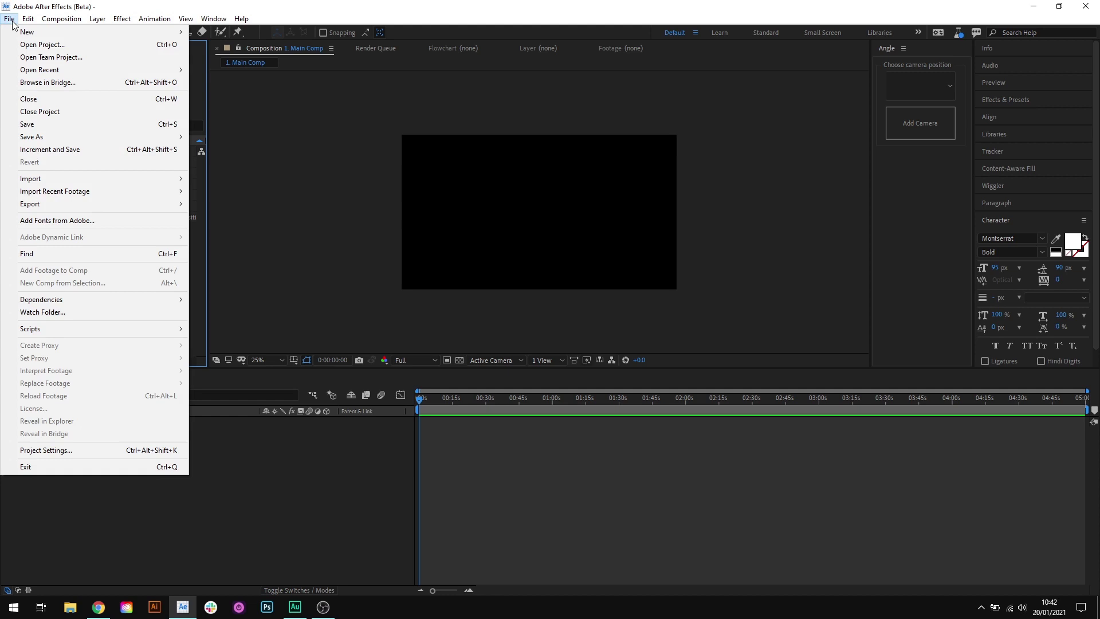
click(45, 123)
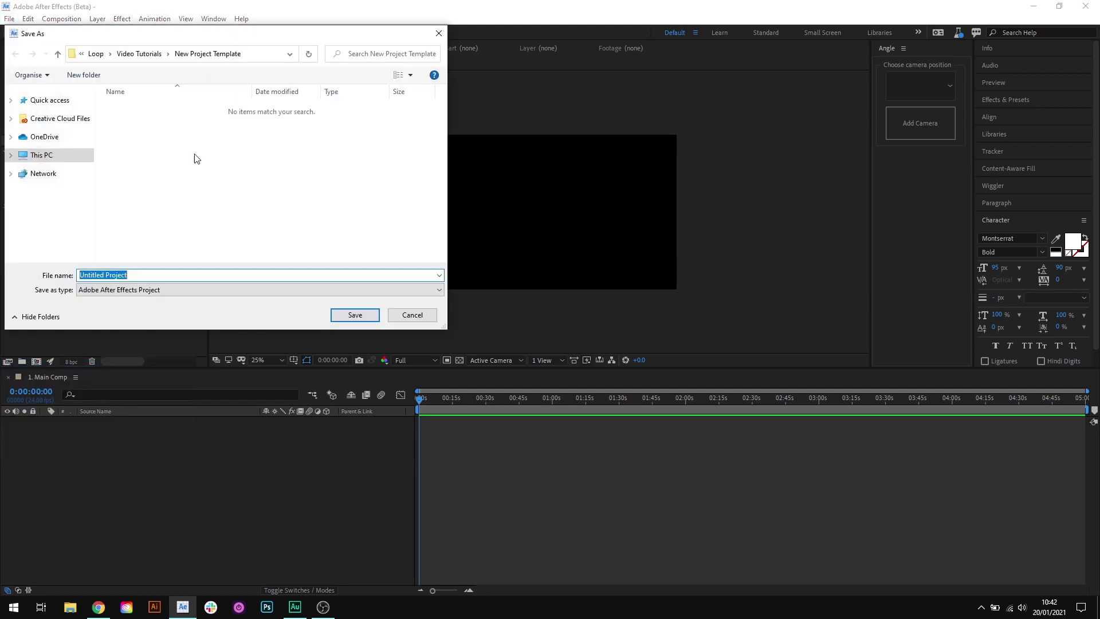
click(191, 289)
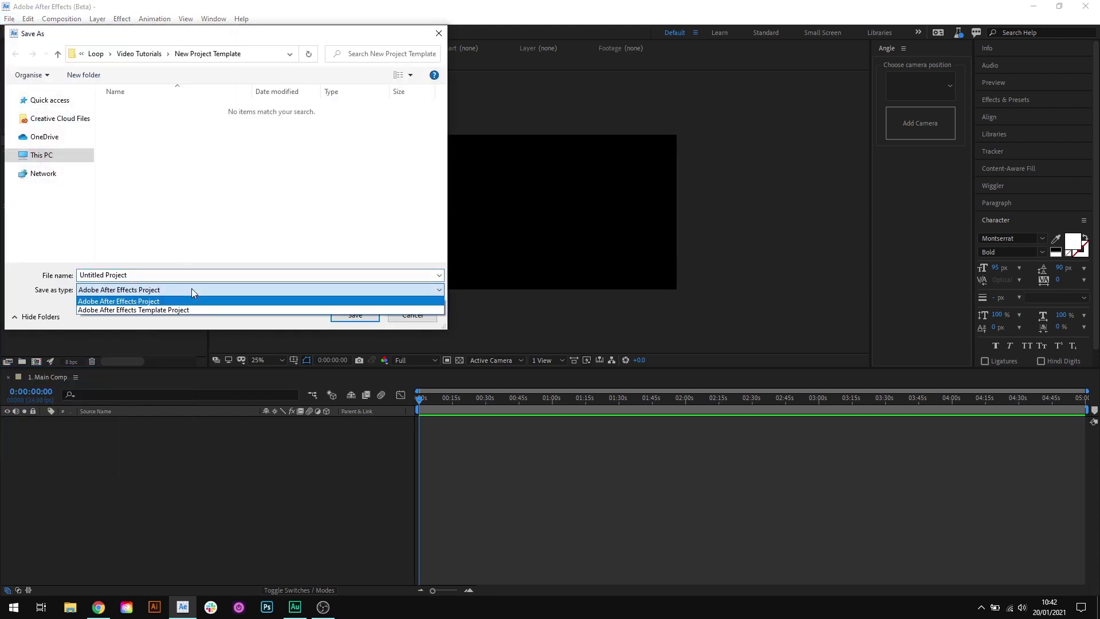
click(213, 310)
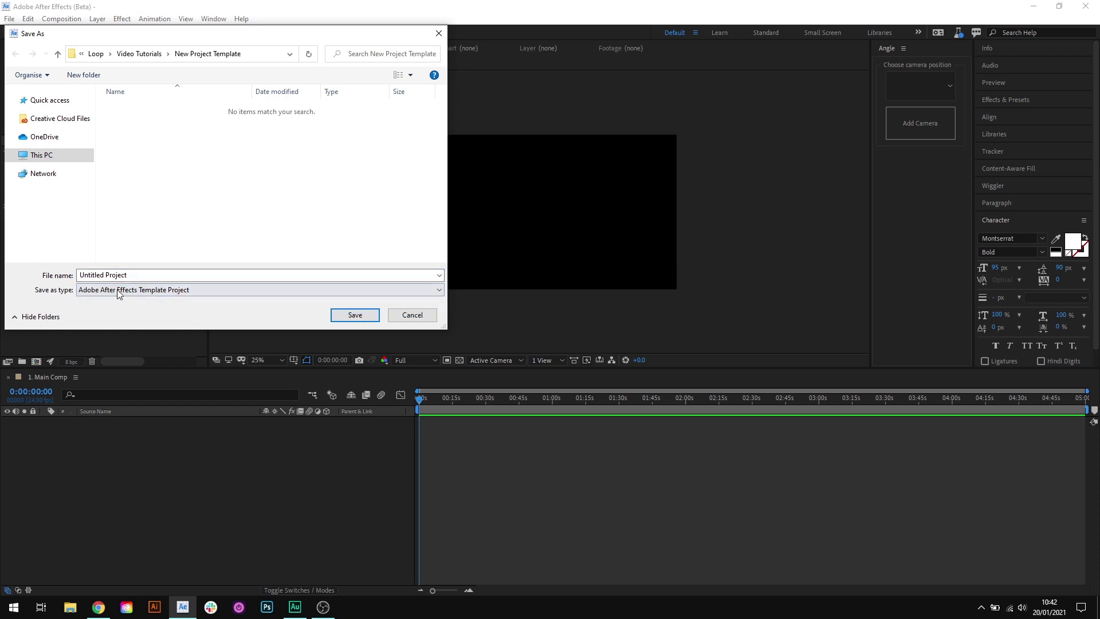
click(142, 278)
click(143, 277)
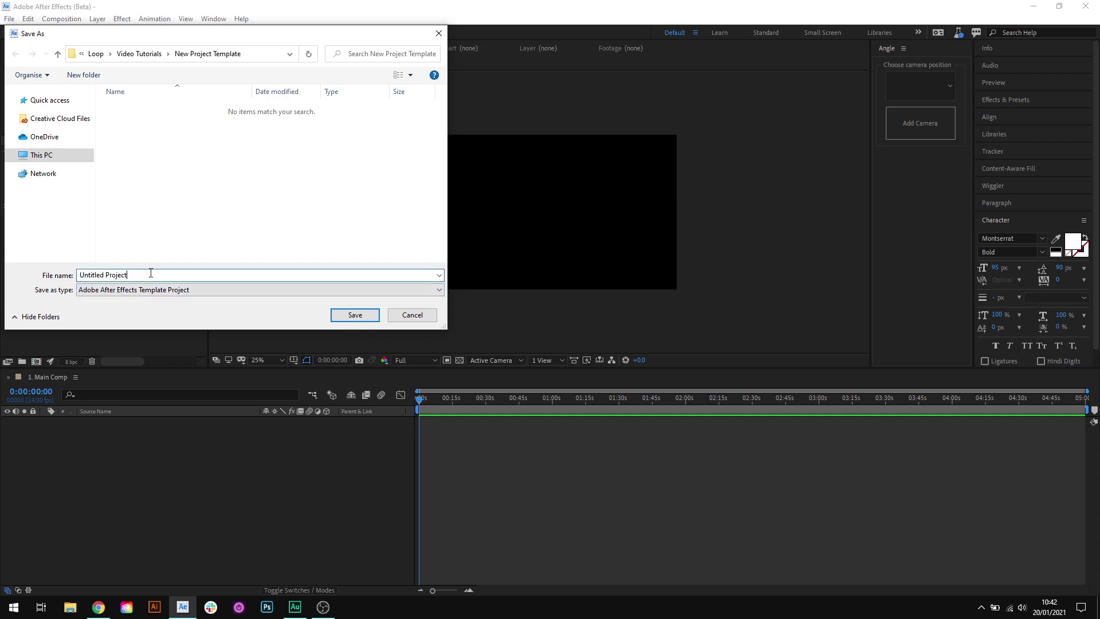
key(ctrl+a)
text(New Proect)
key(BackSpace)
key(BackSpace)
key(BackSpace)
text(ject Template)
click(356, 315)
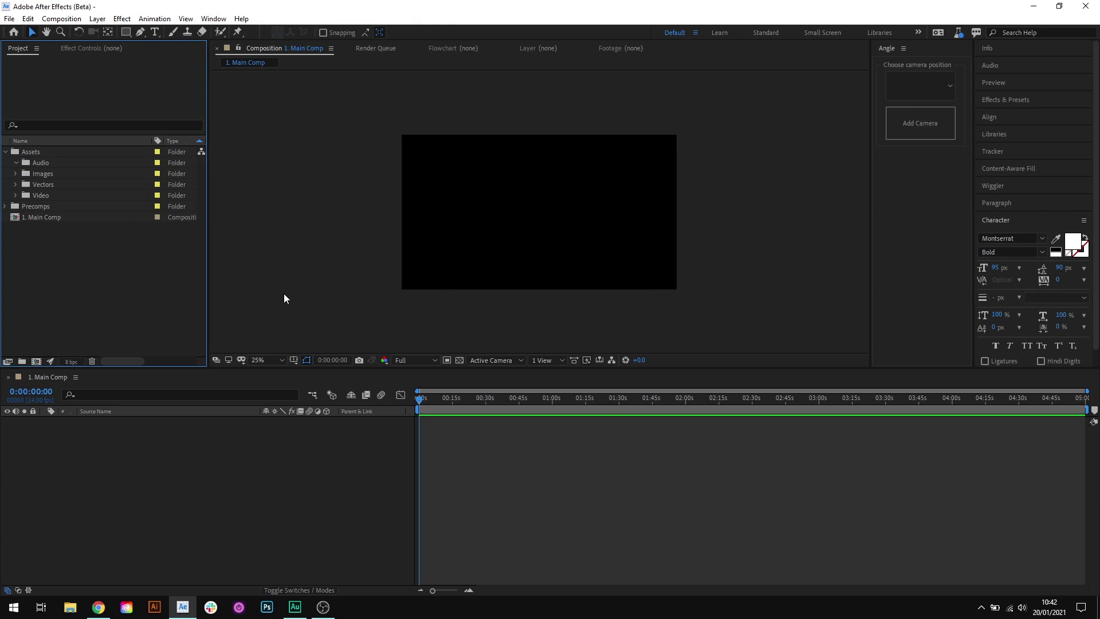
Enable 'New Project loads template' in New Project preferences, pointing to New Project Template.aet
click(29, 19)
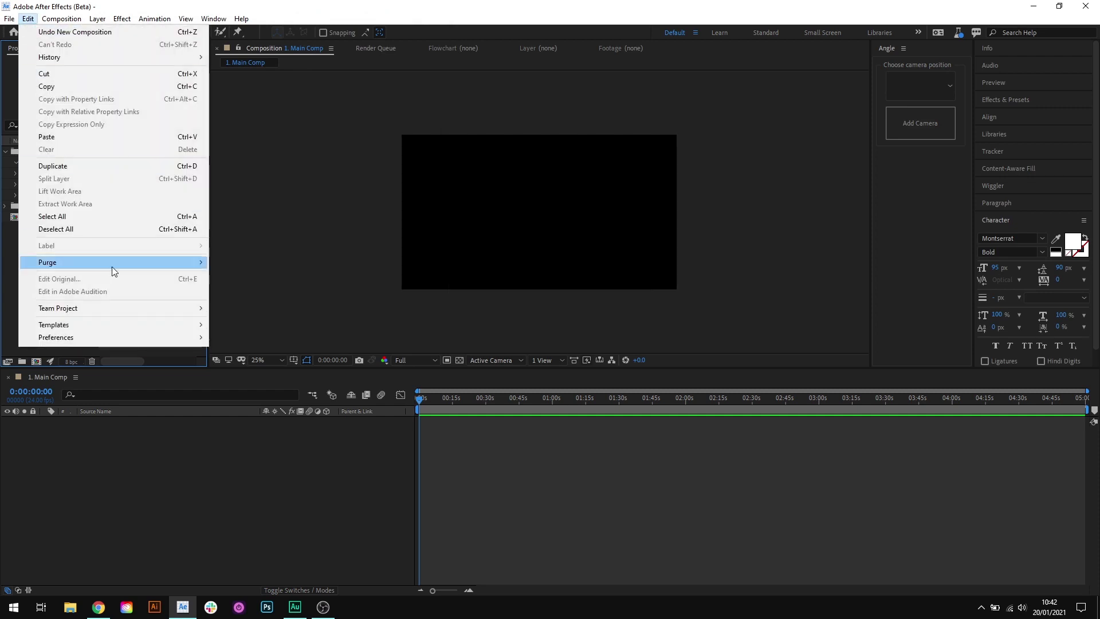
mouse_move(164, 339)
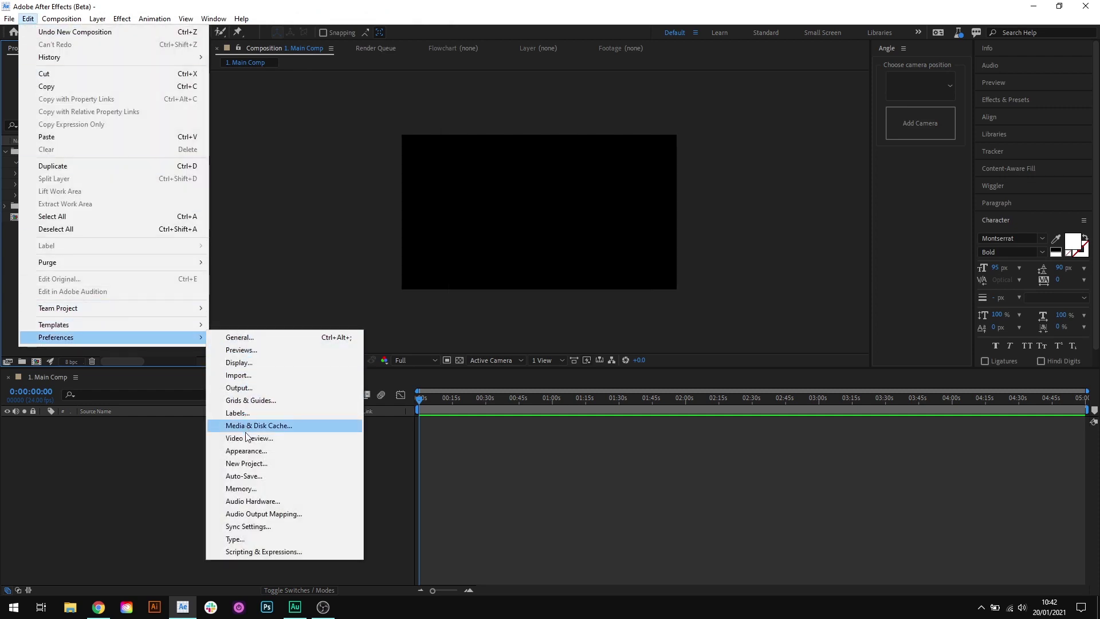
click(246, 462)
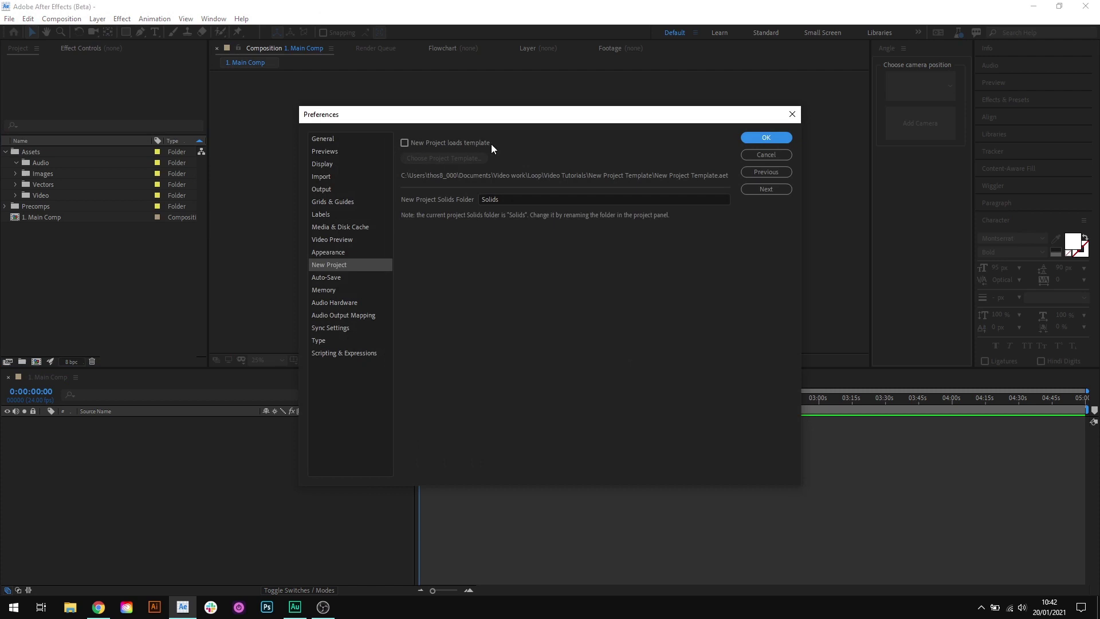
click(452, 142)
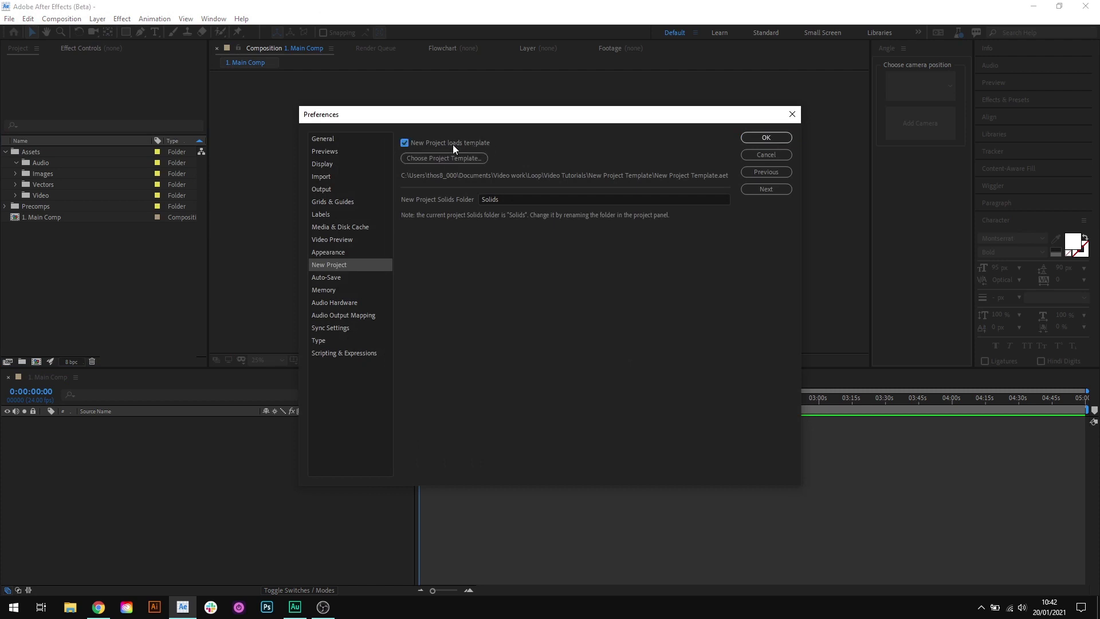
click(453, 156)
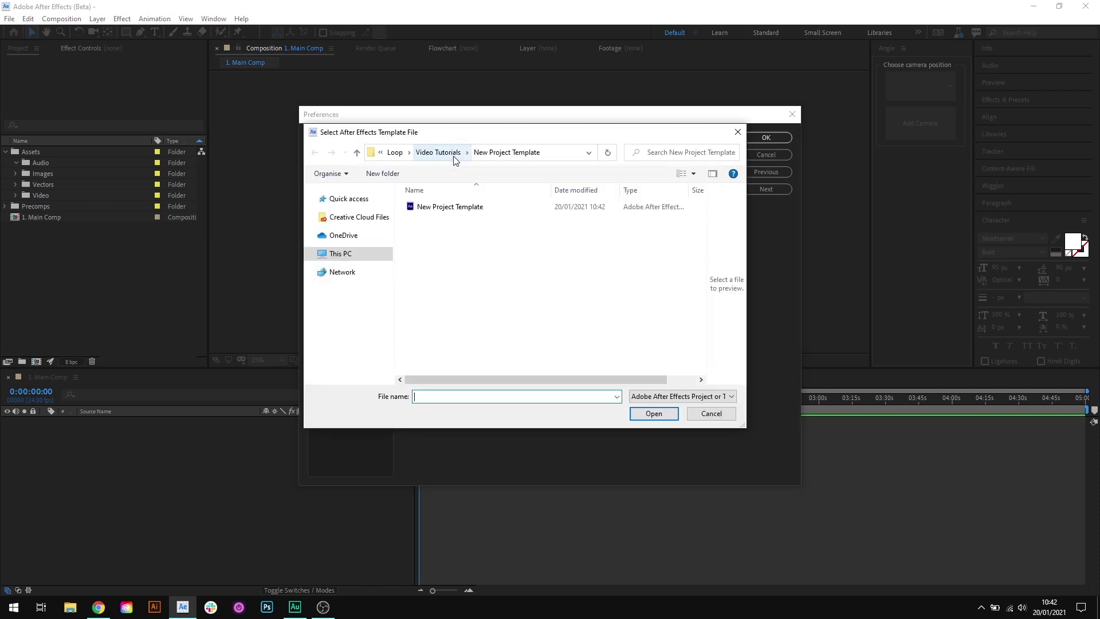
click(457, 214)
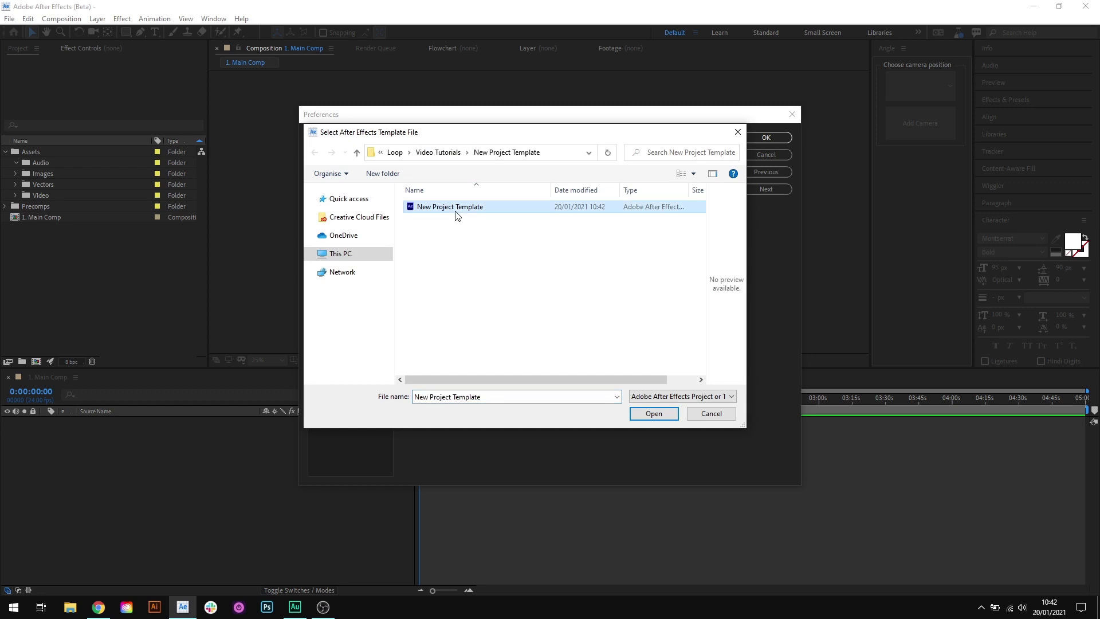
click(654, 414)
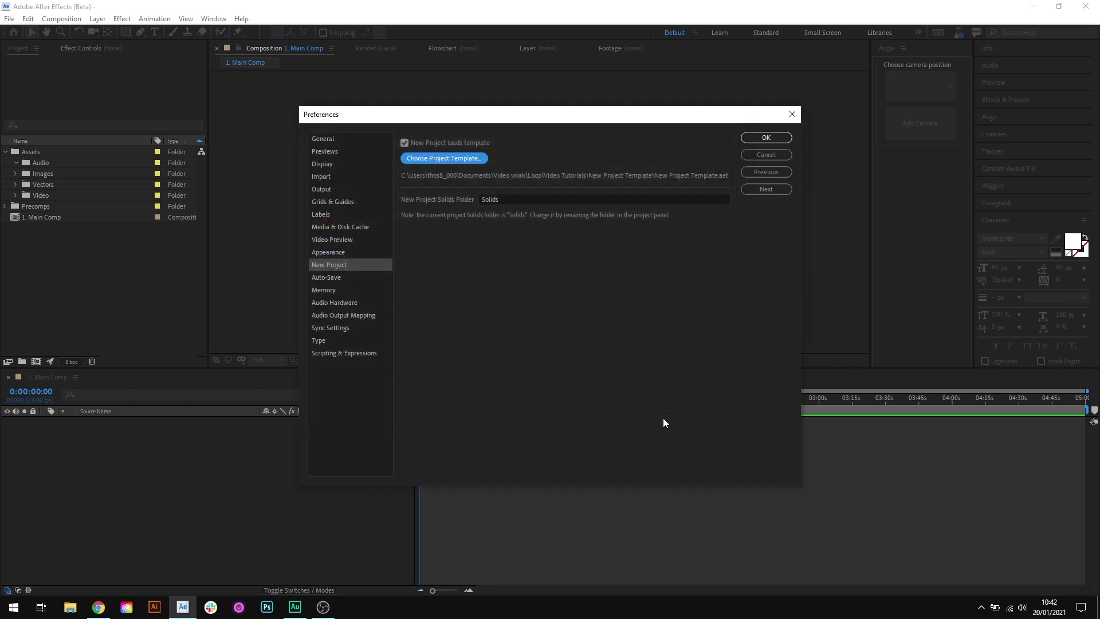
click(752, 138)
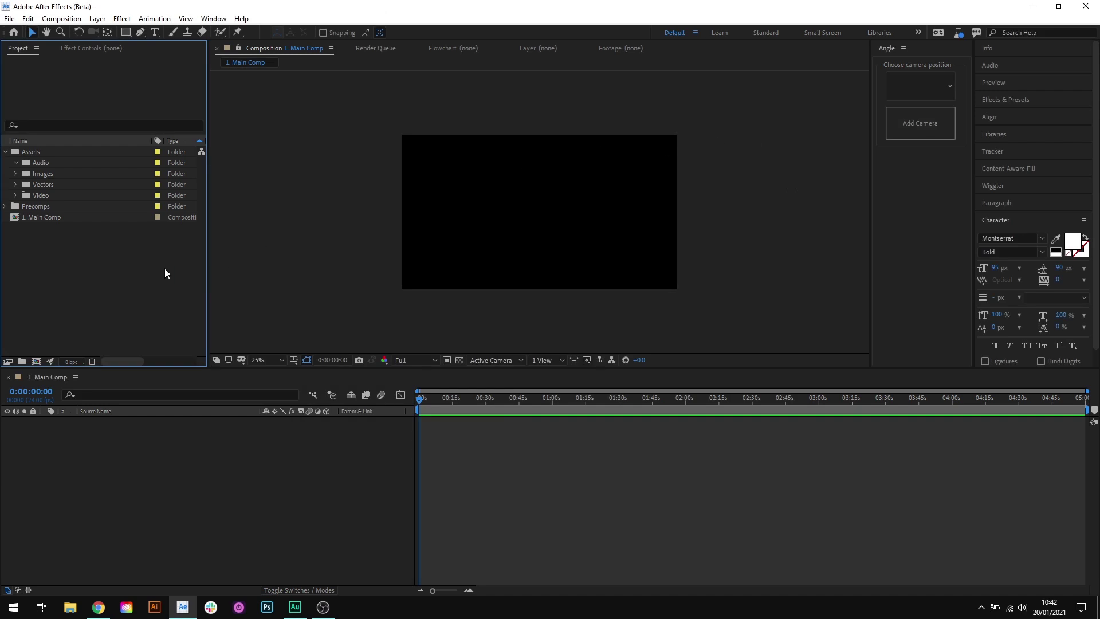
Delete all seven items from the current project
drag(165, 274, 23, 146)
key(Delete)
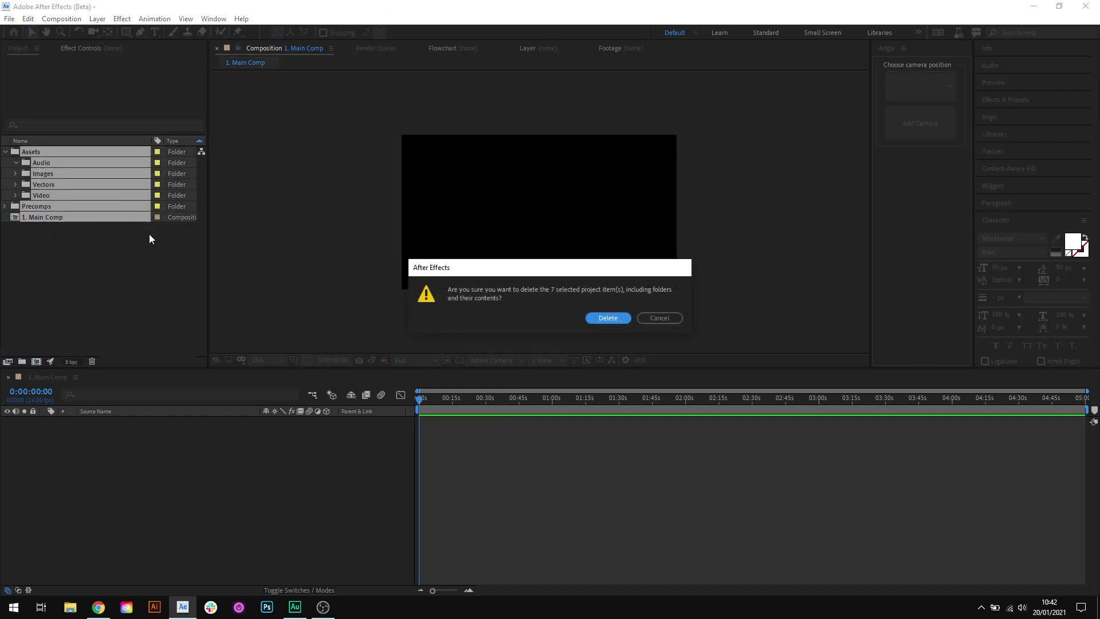
key(Return)
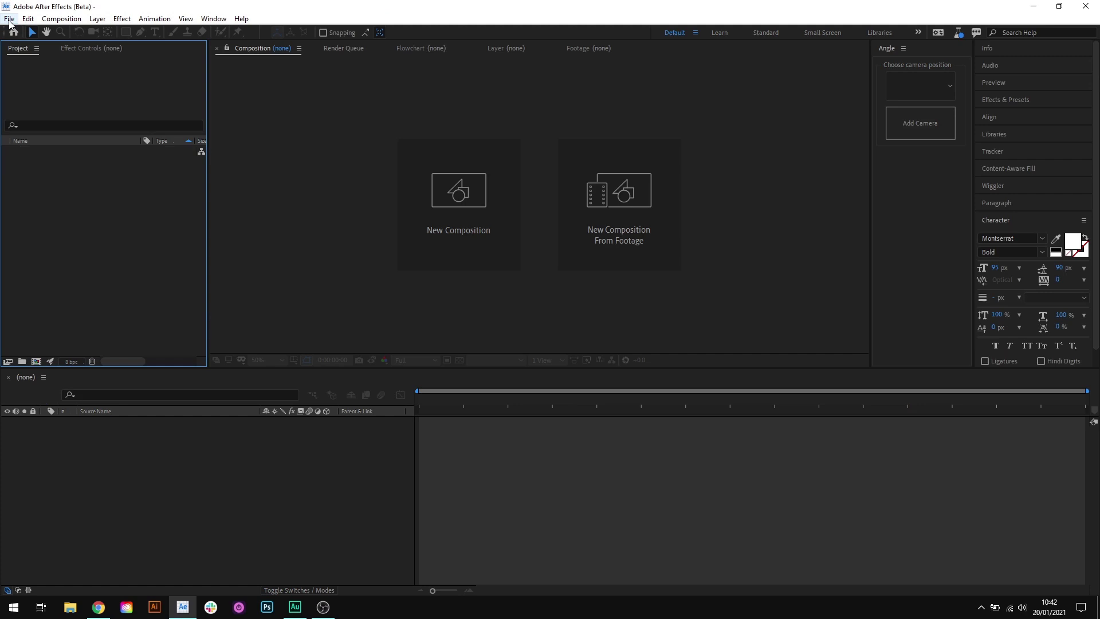
Create a new project without saving the old one, so it loads the template structure
click(9, 19)
mouse_move(22, 34)
click(235, 33)
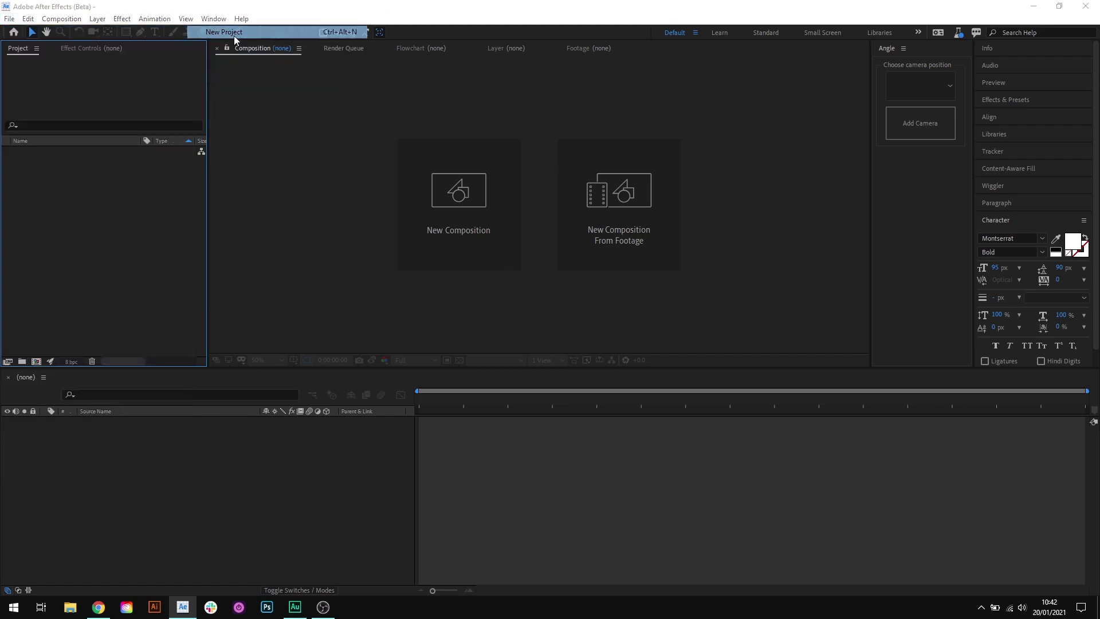
click(569, 317)
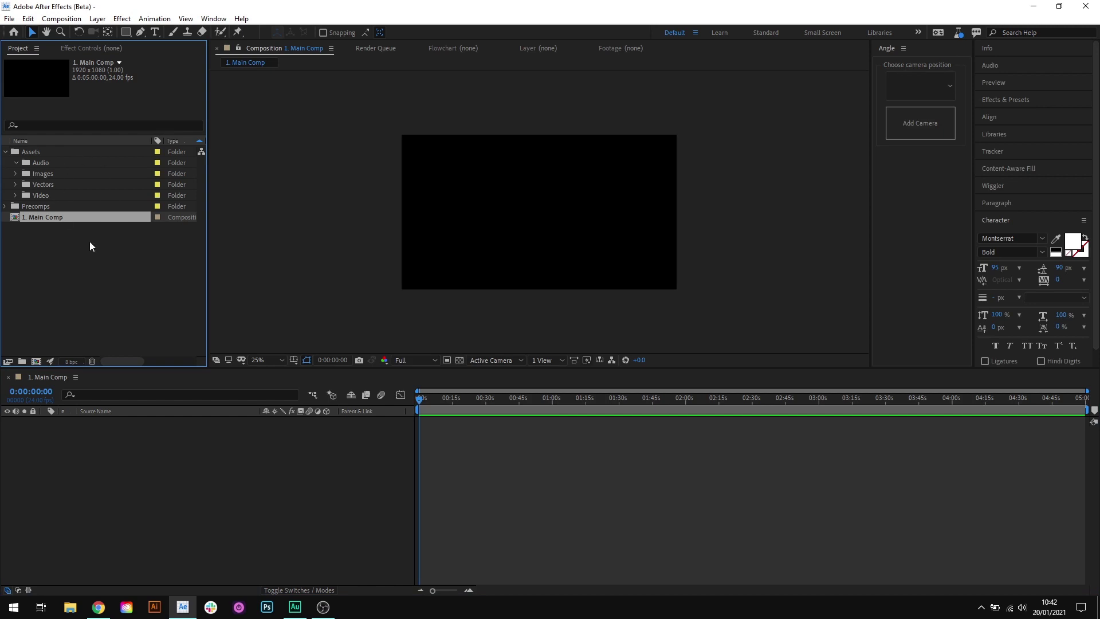
click(111, 244)
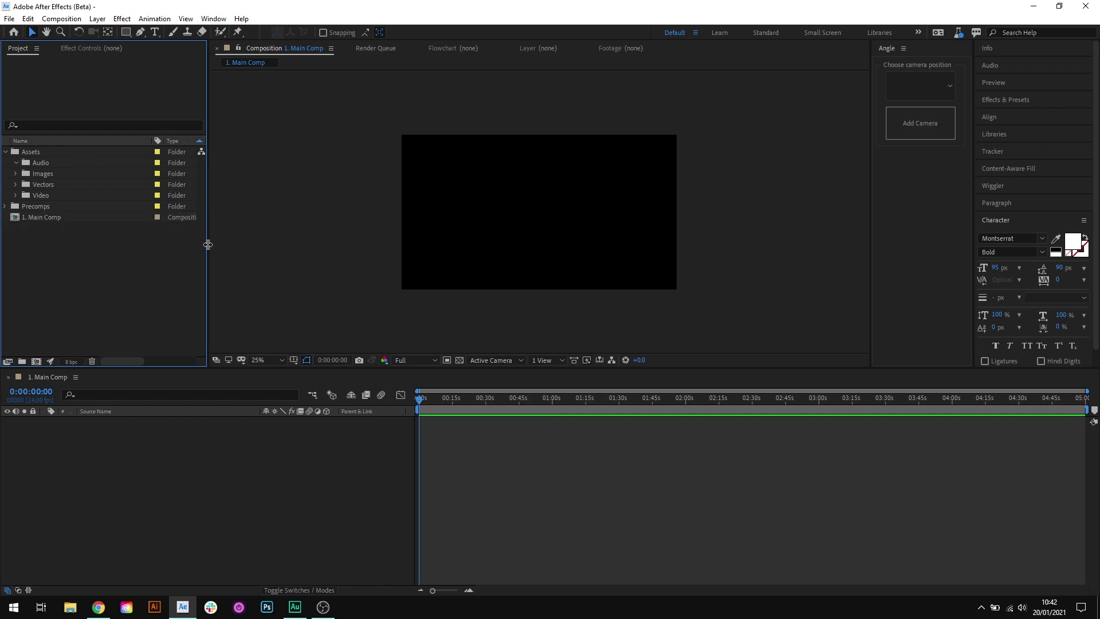
Widen the Project panel so types like Composition show fully, then collapse and re-expand Assets
drag(208, 245, 219, 244)
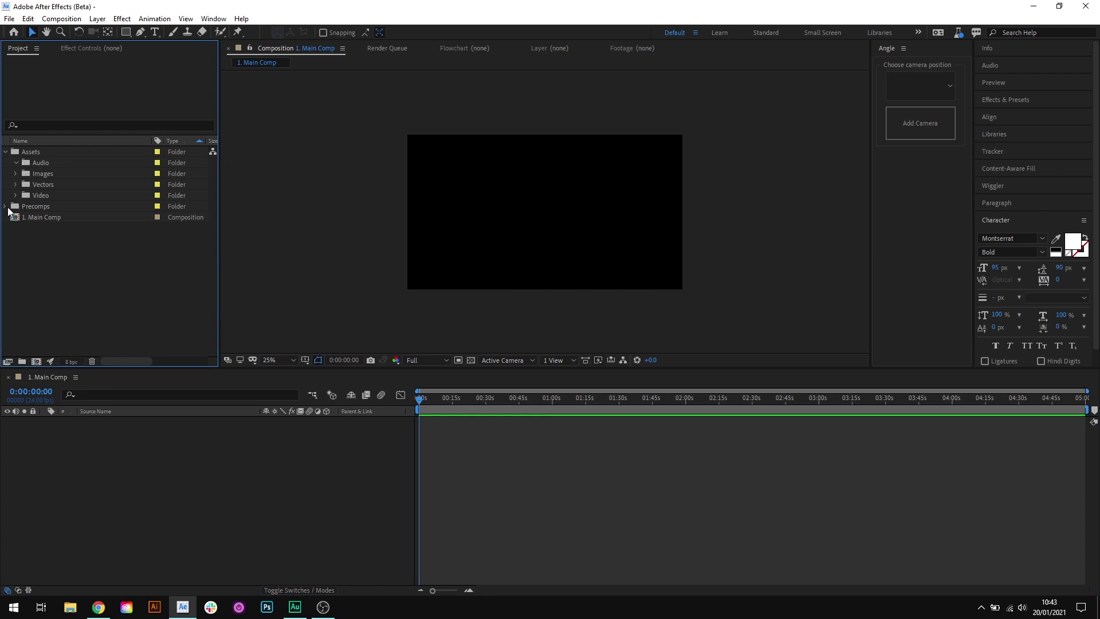
click(6, 152)
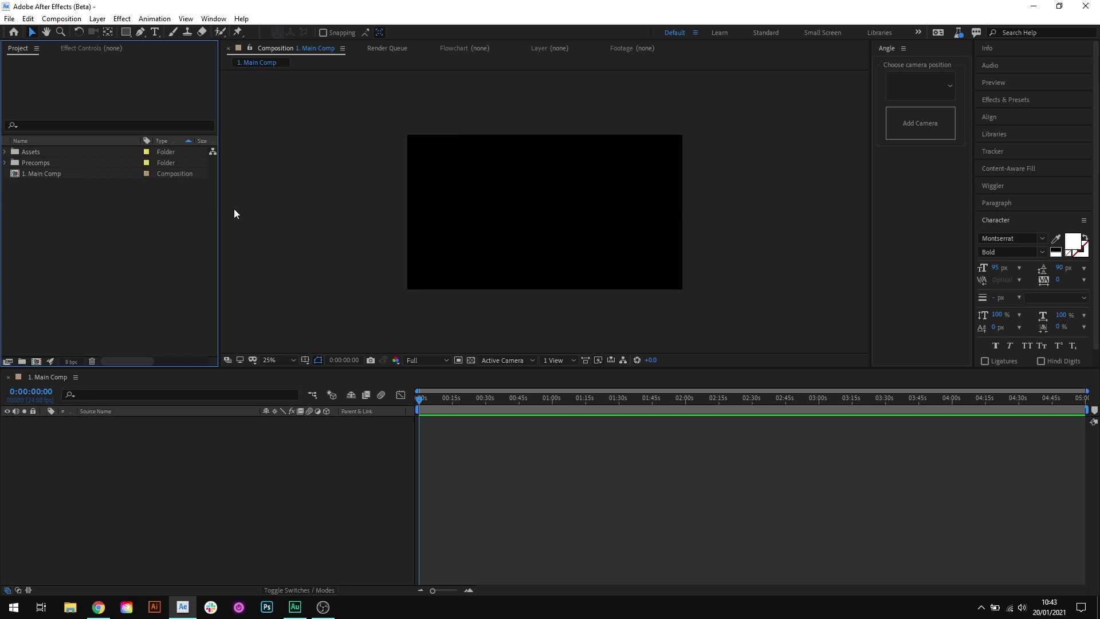
click(6, 152)
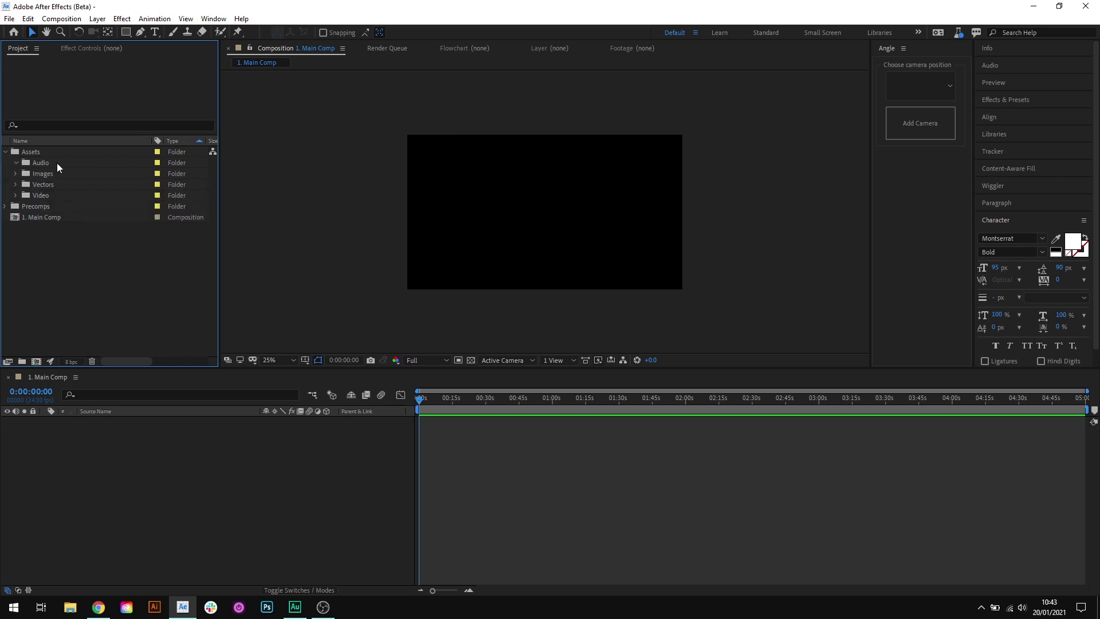